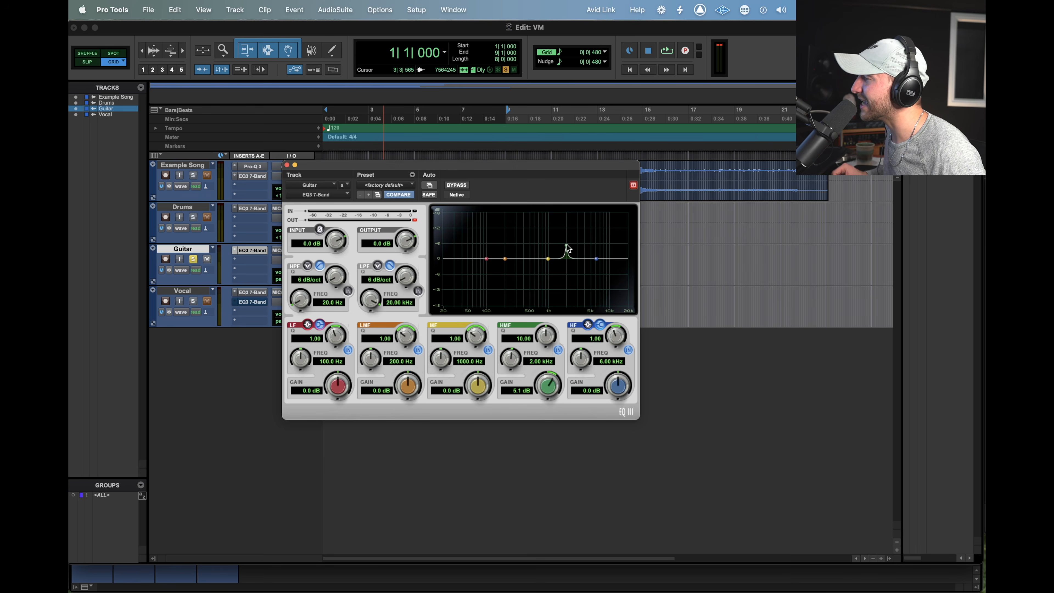
Try boosting and cutting the Guitar EQ's narrow HMF band, ending with an 18 dB boost at about 2.21 kHz
left_click_drag(568, 248, 567, 240)
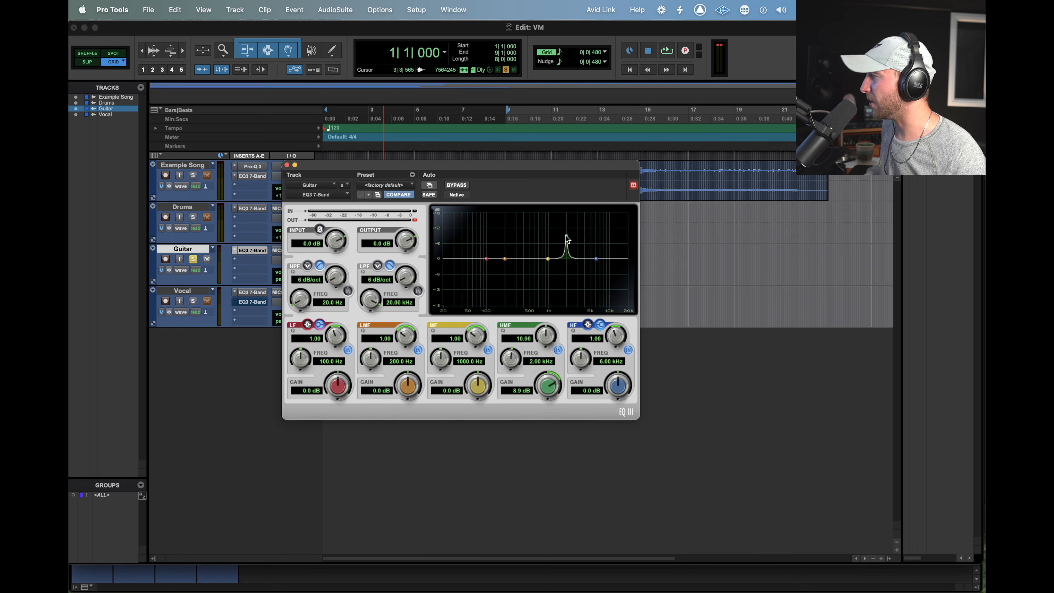
left_click_drag(567, 239, 569, 299)
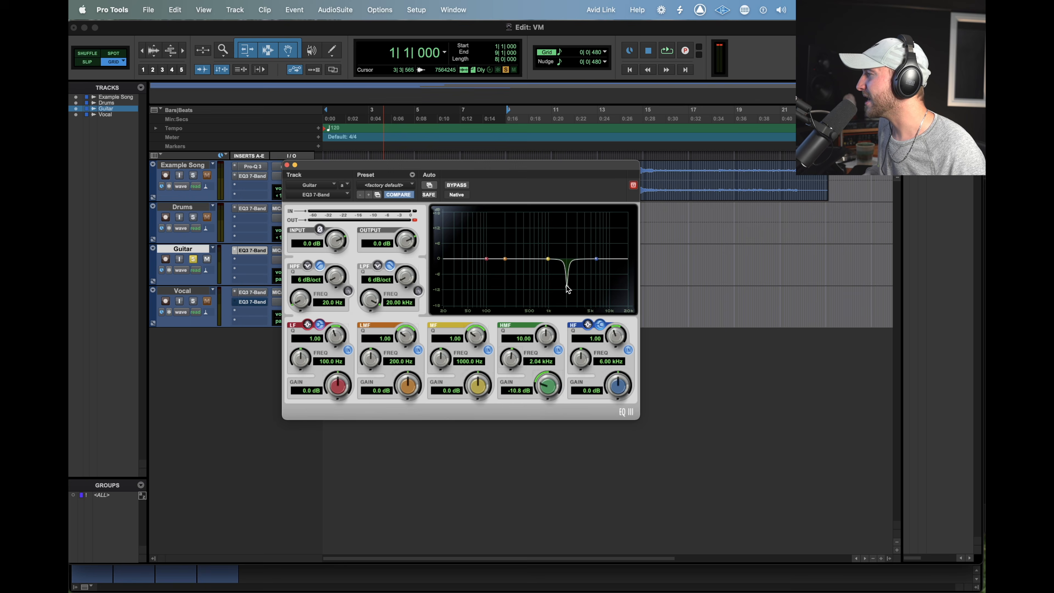
left_click_drag(566, 286, 560, 214)
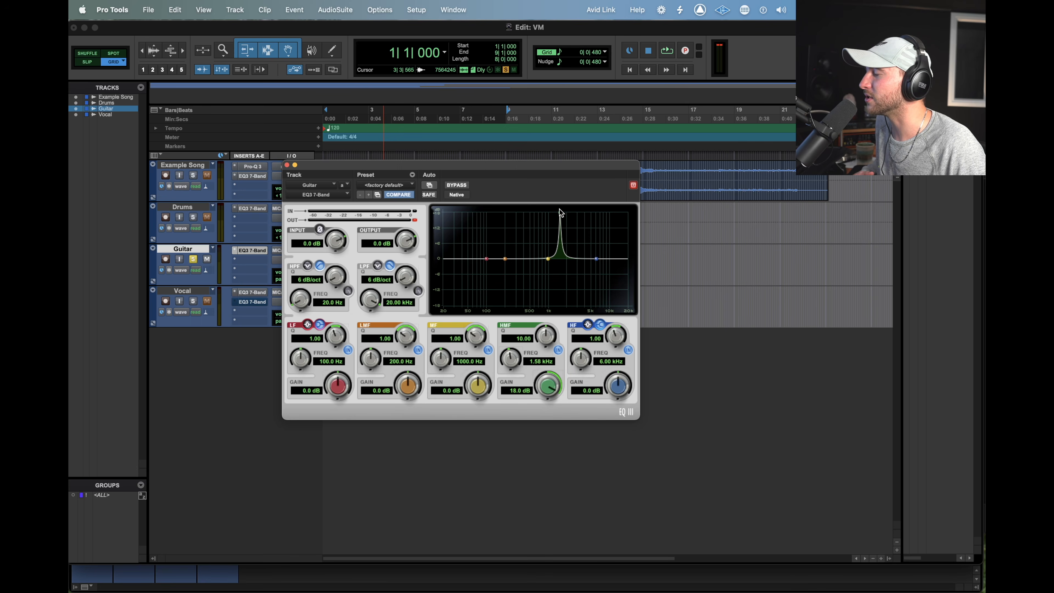
left_click_drag(560, 212, 569, 213)
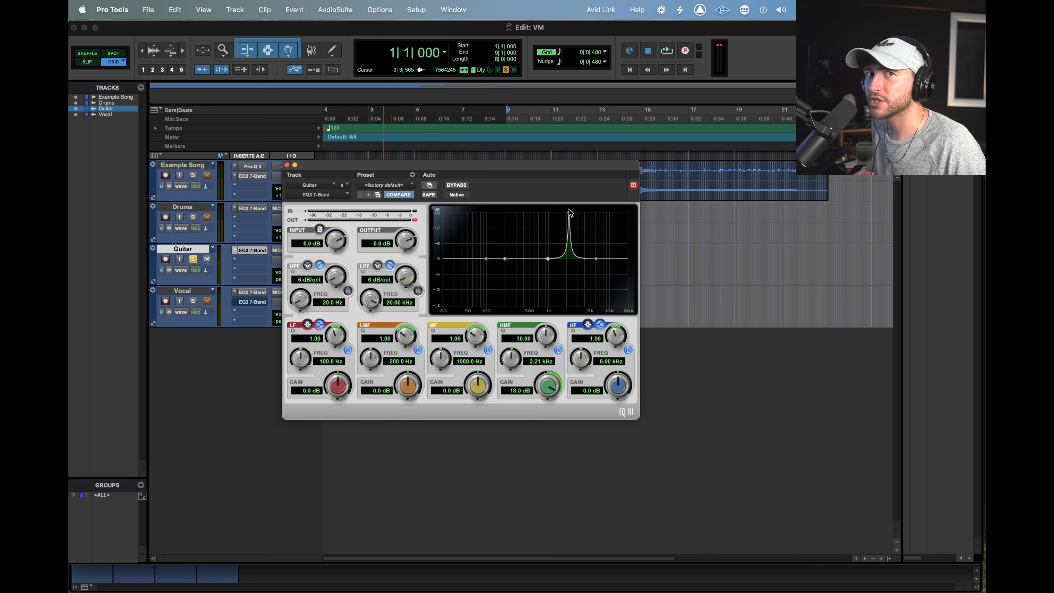
Turn the HMF boost into a narrow 18 dB cut at about 2.25 kHz
left_click_drag(570, 213, 568, 306)
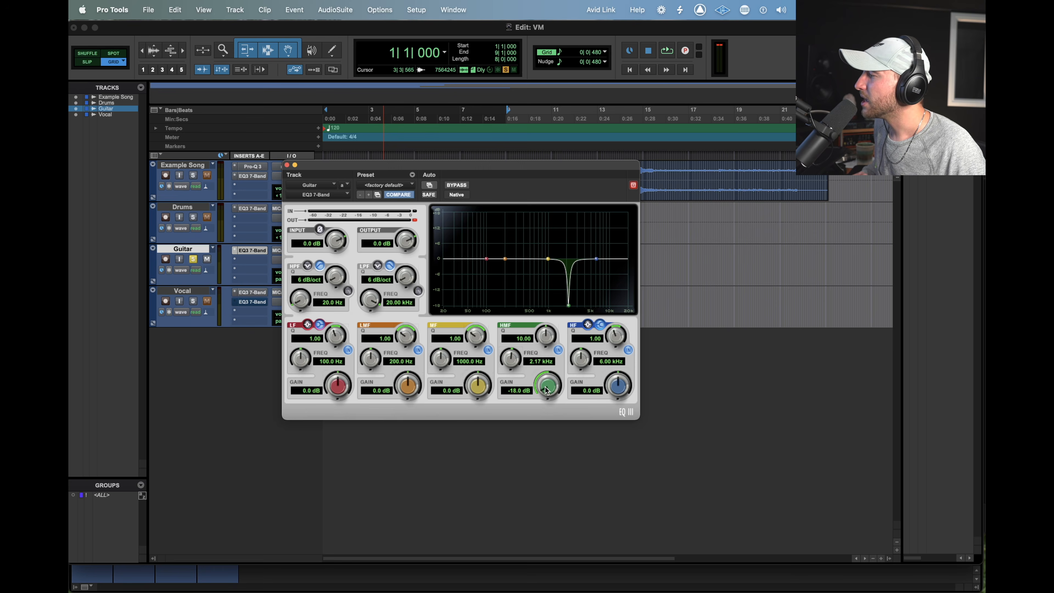
left_click_drag(546, 390, 547, 370)
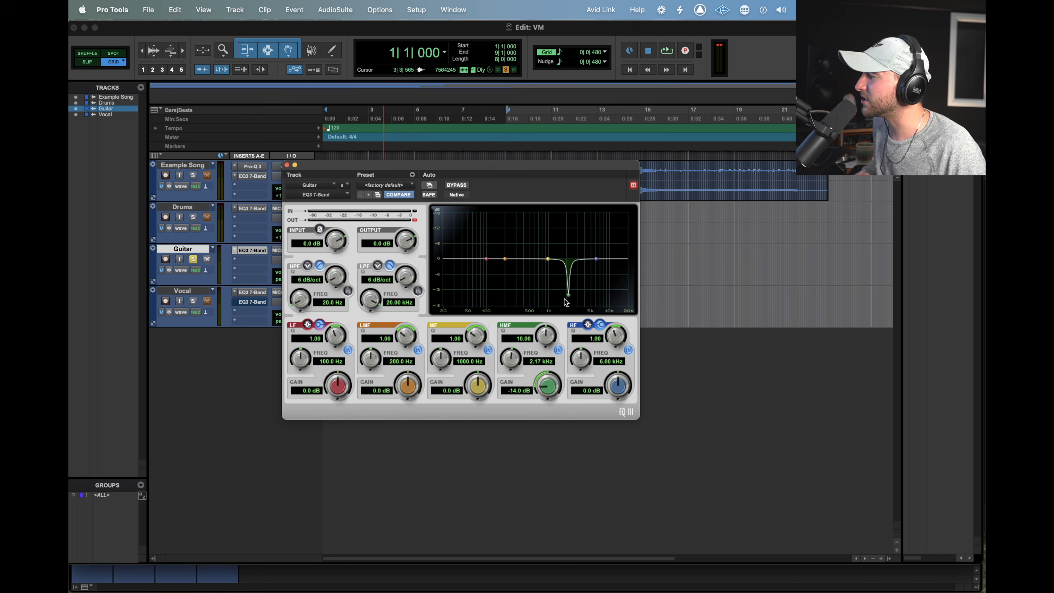
left_click_drag(568, 295, 570, 324)
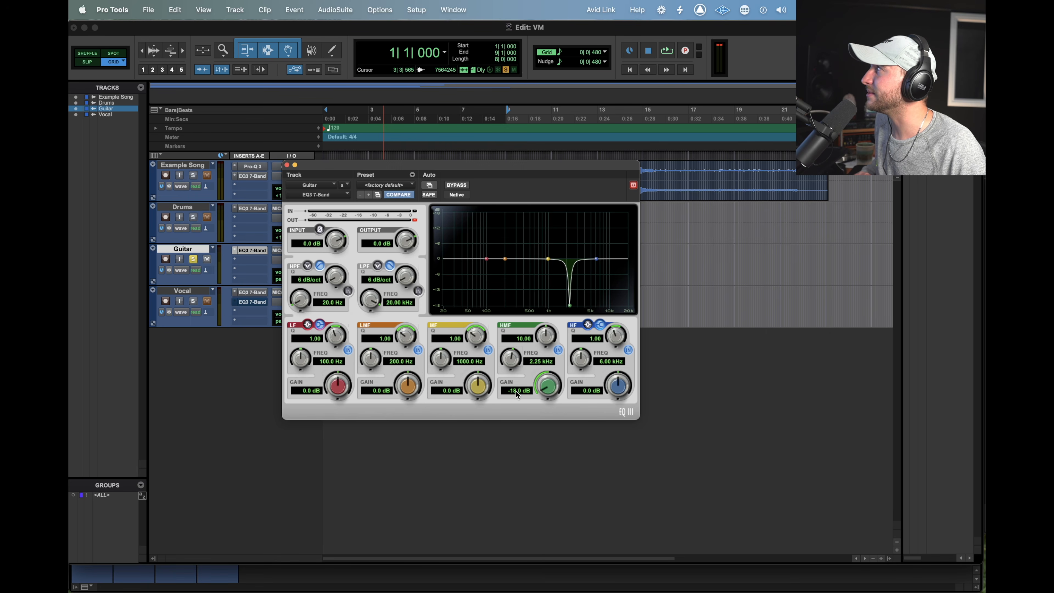
Reduce the HMF cut to about -6.1 dB near 2.44 kHz and reset the band's gain to 0 dB
left_click_drag(570, 305, 573, 277)
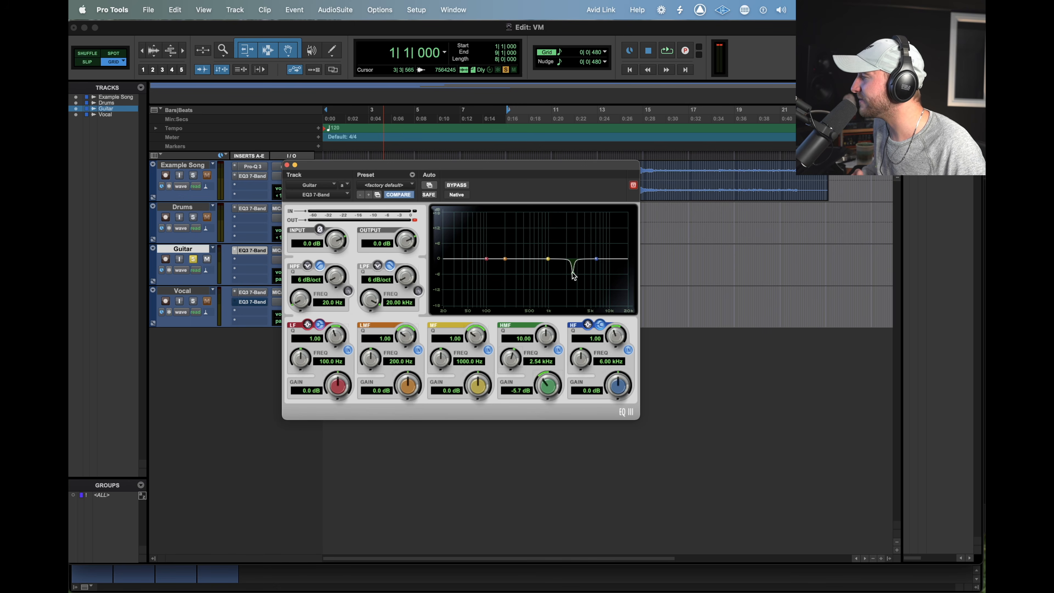
left_click_drag(572, 276, 574, 270)
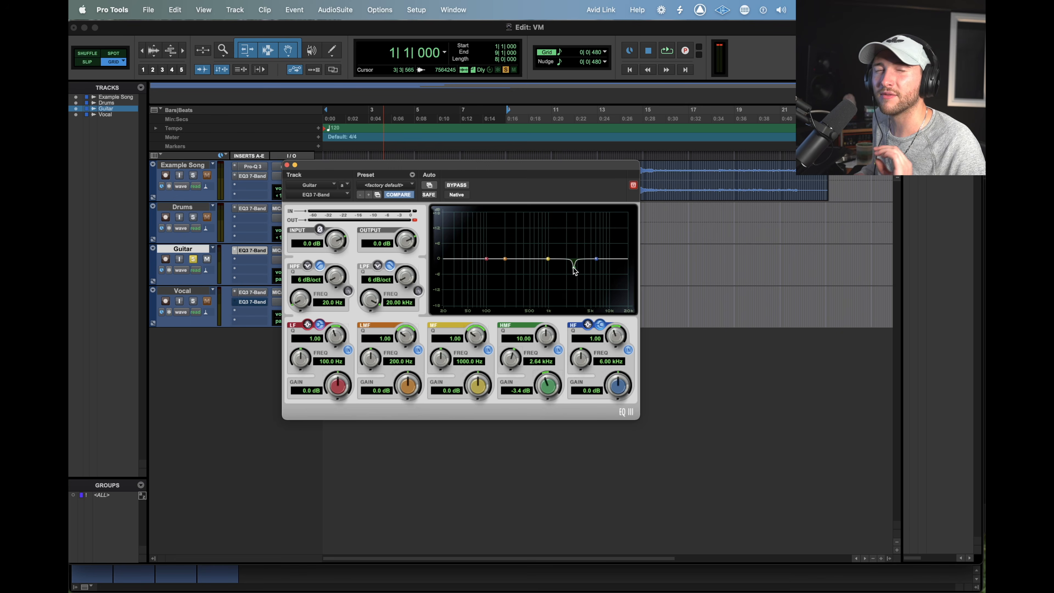
mouse_move(574, 271)
left_mouse_down()
mouse_move(572, 317)
mouse_move(570, 262)
mouse_move(565, 323)
mouse_move(574, 271)
left_mouse_up()
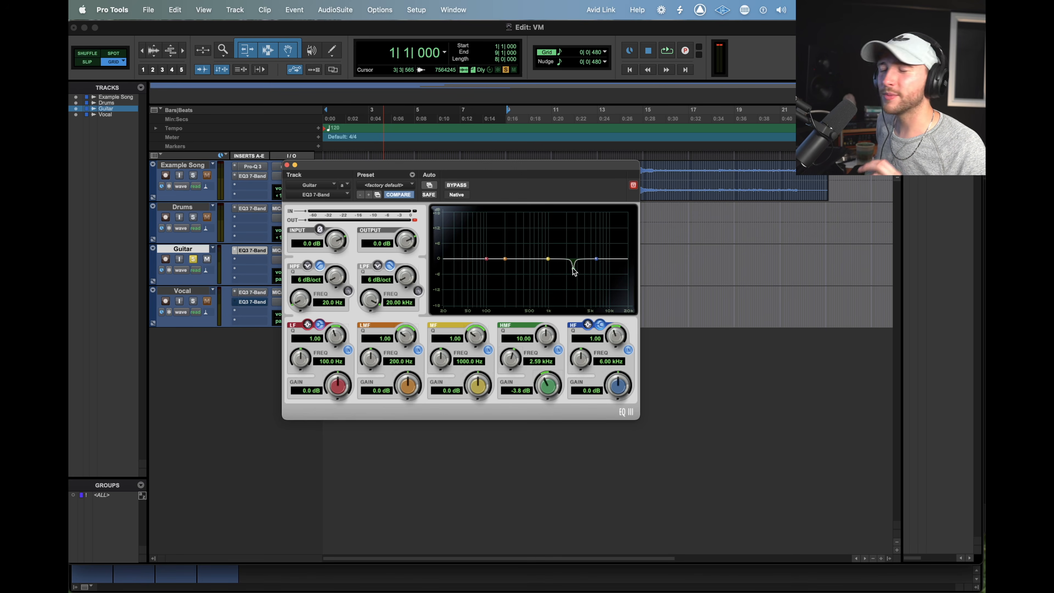
mouse_move(575, 271)
left_mouse_down()
mouse_move(576, 258)
mouse_move(574, 279)
left_mouse_up()
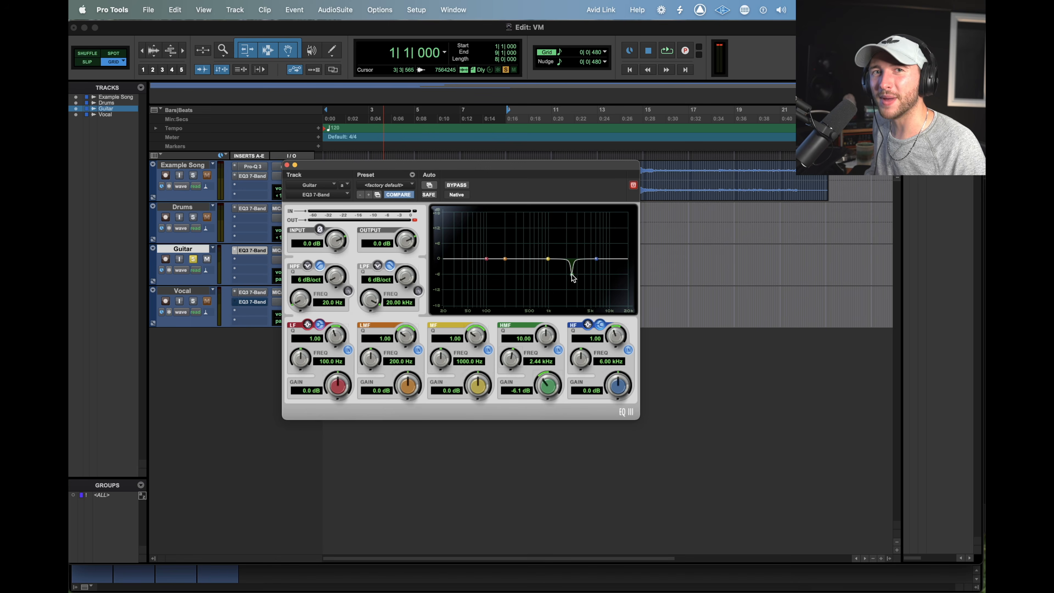
left_click(571, 274, "alt")
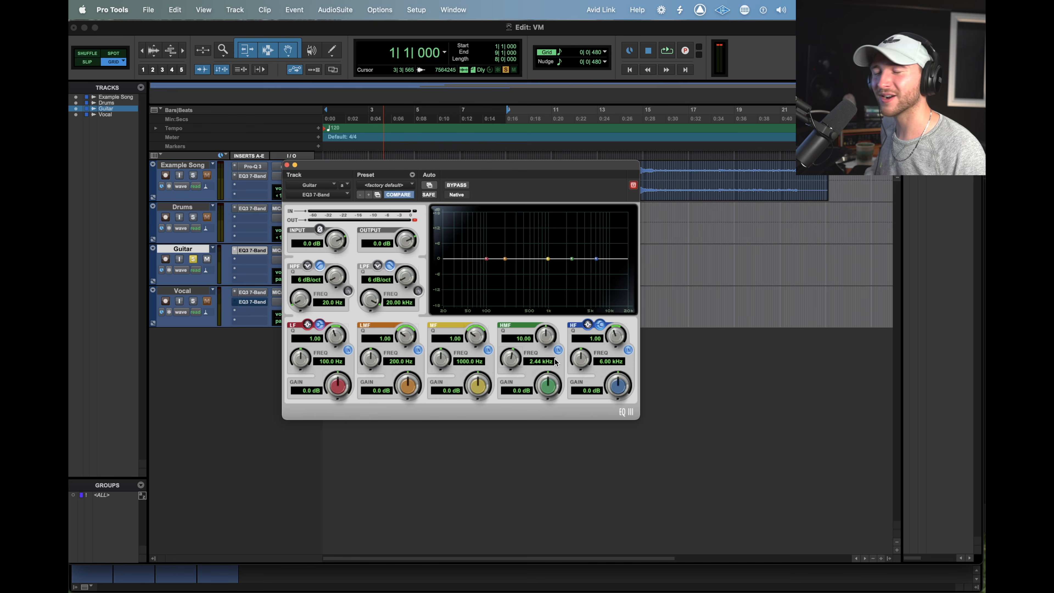
Audition a narrow HMF boost of up to 14.6 dB at 1.29 kHz during playback and reset its gain to 0 dB
key("space")
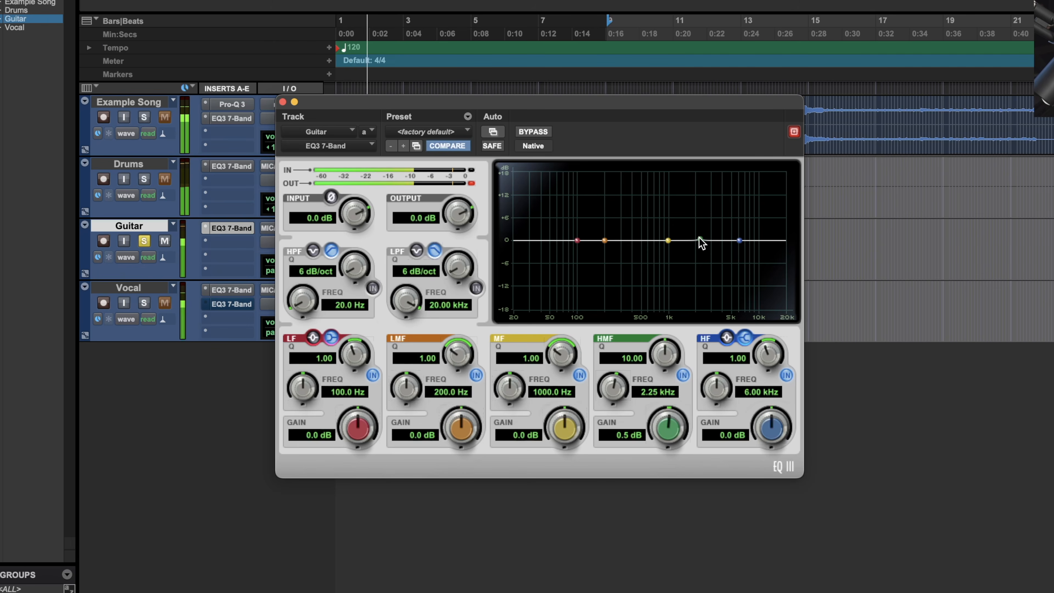
left_click_drag(703, 240, 680, 196)
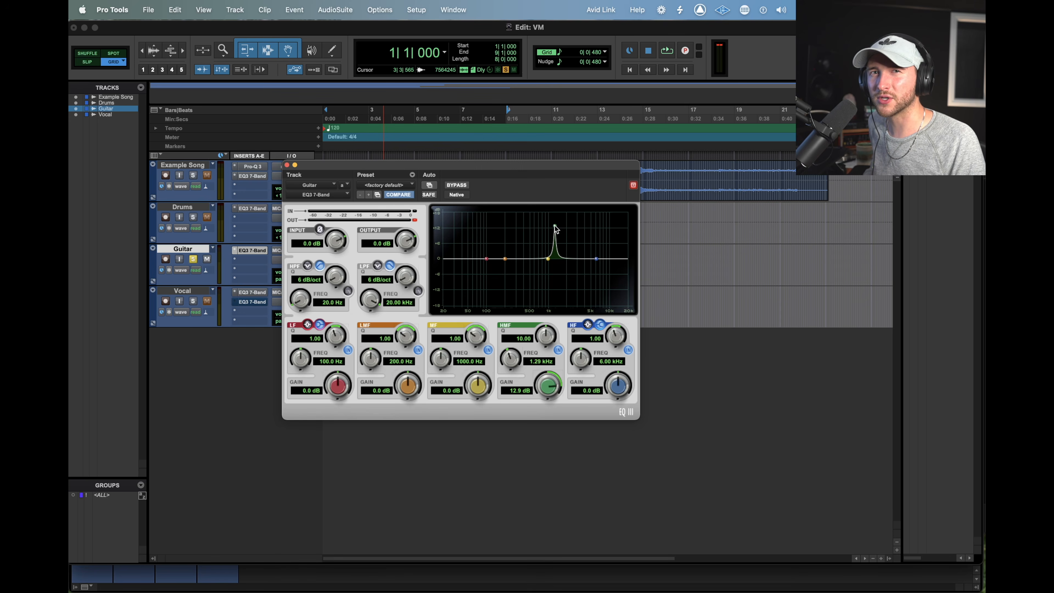
key("space")
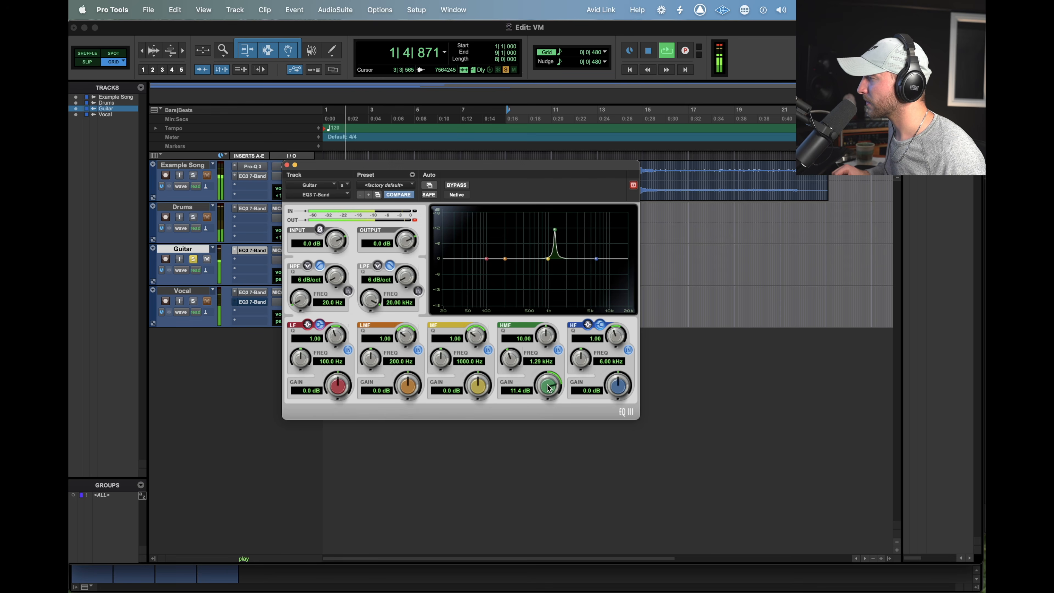
mouse_move(549, 376)
left_mouse_down()
mouse_move(540, 446)
mouse_move(543, 378)
left_mouse_up()
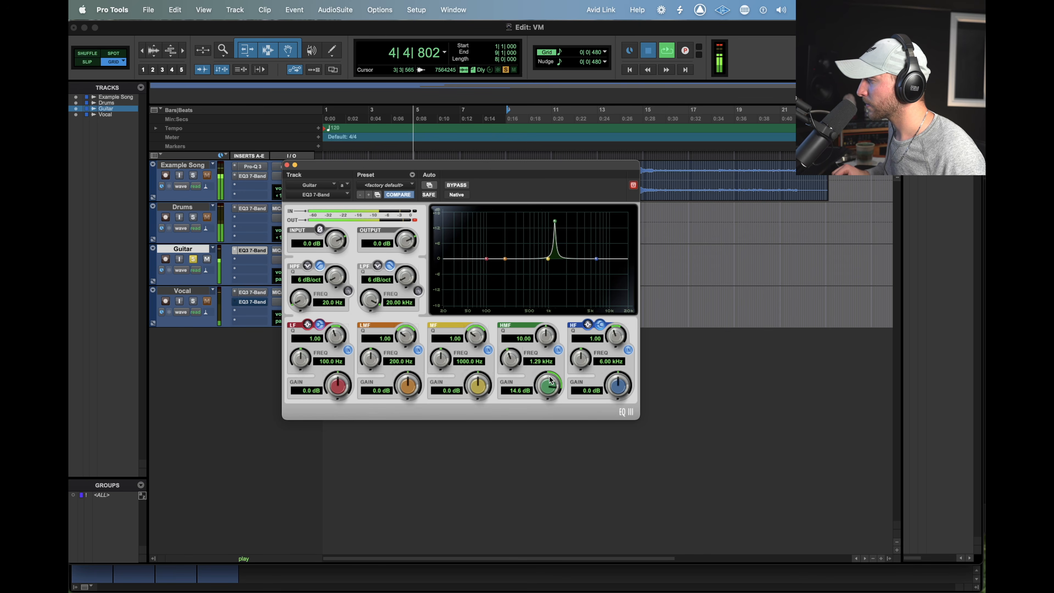
key("space")
left_click(550, 386, "alt")
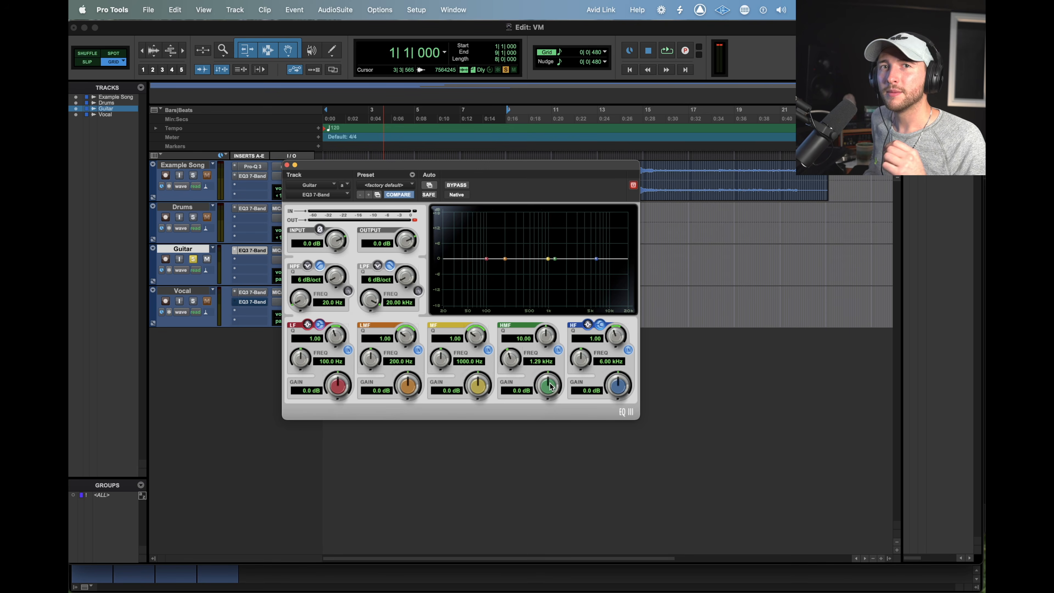
Boost the HMF band to 18 dB at 1.31 kHz, ease it to 15.1 dB and reset the gain to 0 dB
left_click_drag(550, 387, 500, 373)
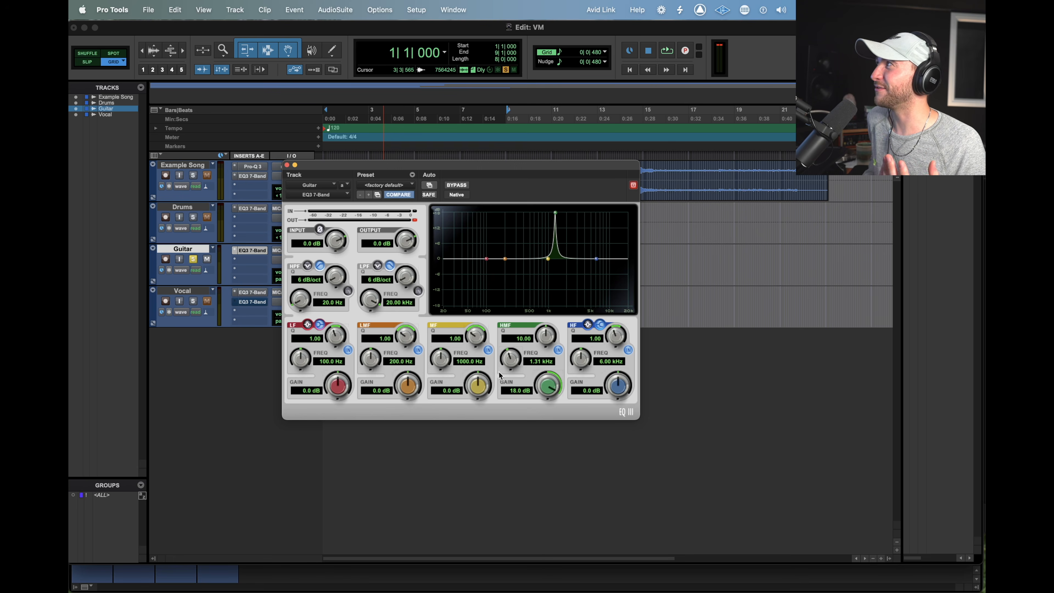
mouse_move(550, 388)
left_mouse_down()
mouse_move(547, 398)
mouse_move(546, 388)
left_mouse_up()
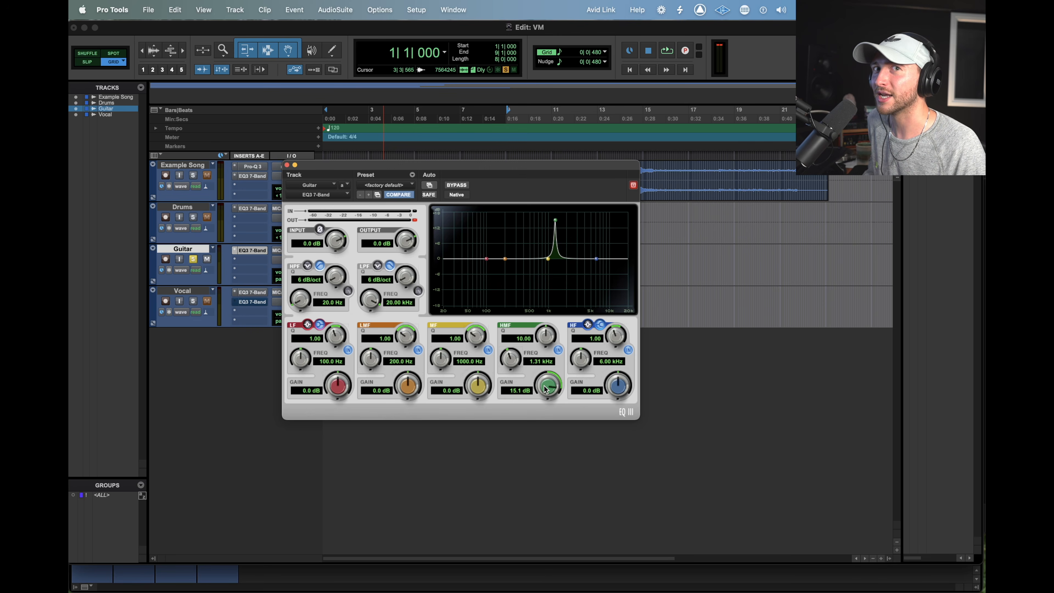
left_click(545, 388, "alt")
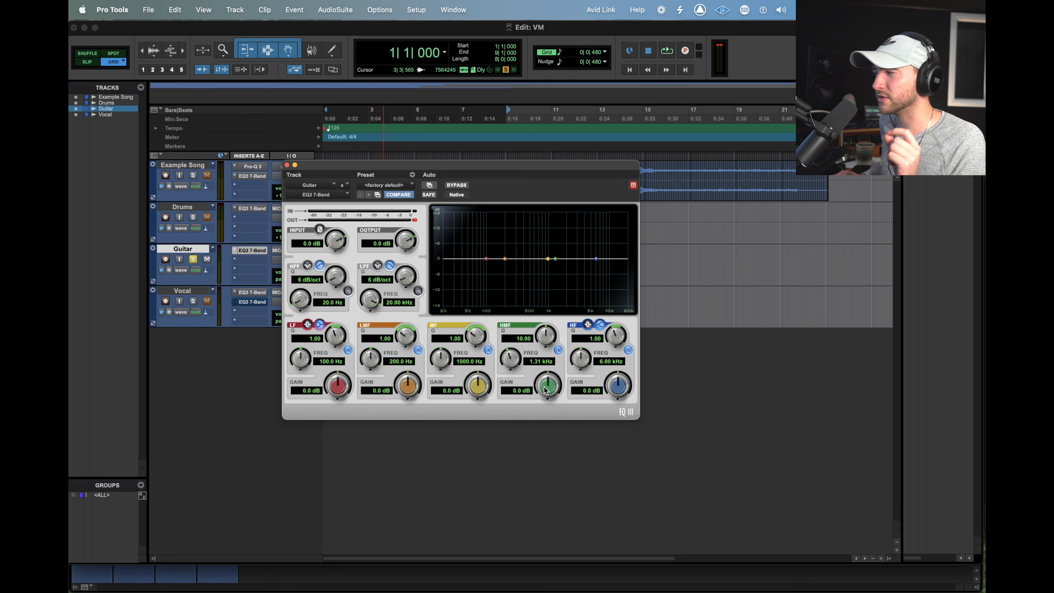
Play the guitar track from the start twice with the EQ flat to listen for the resonance
key("space")
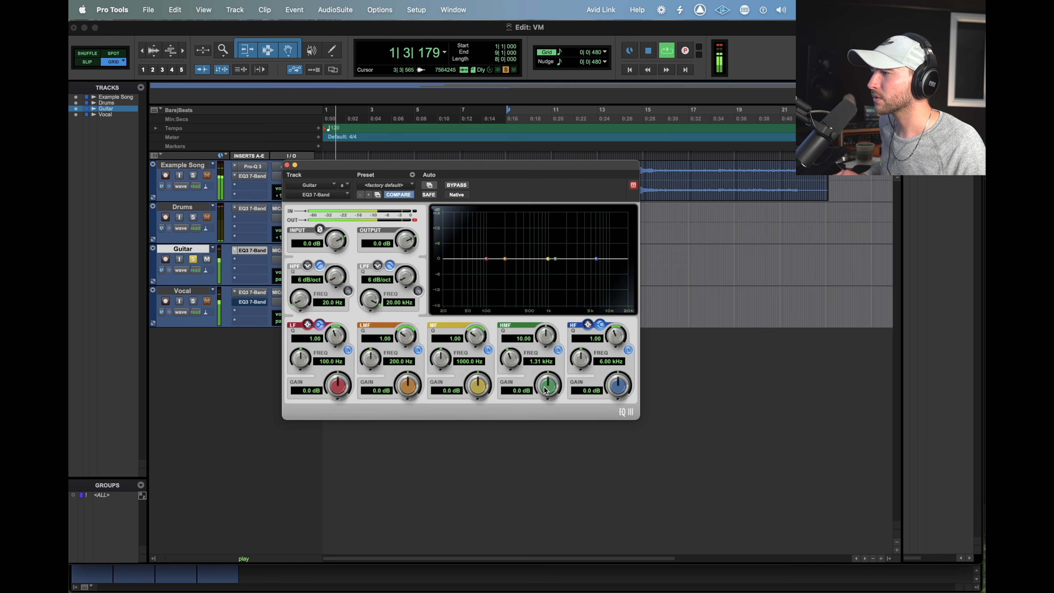
key("space")
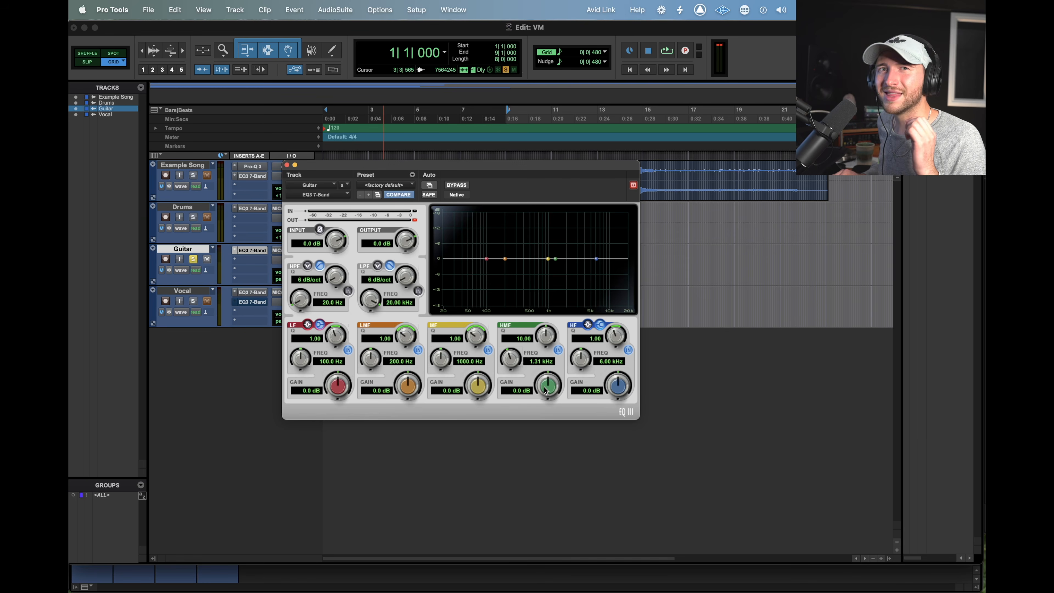
key("space")
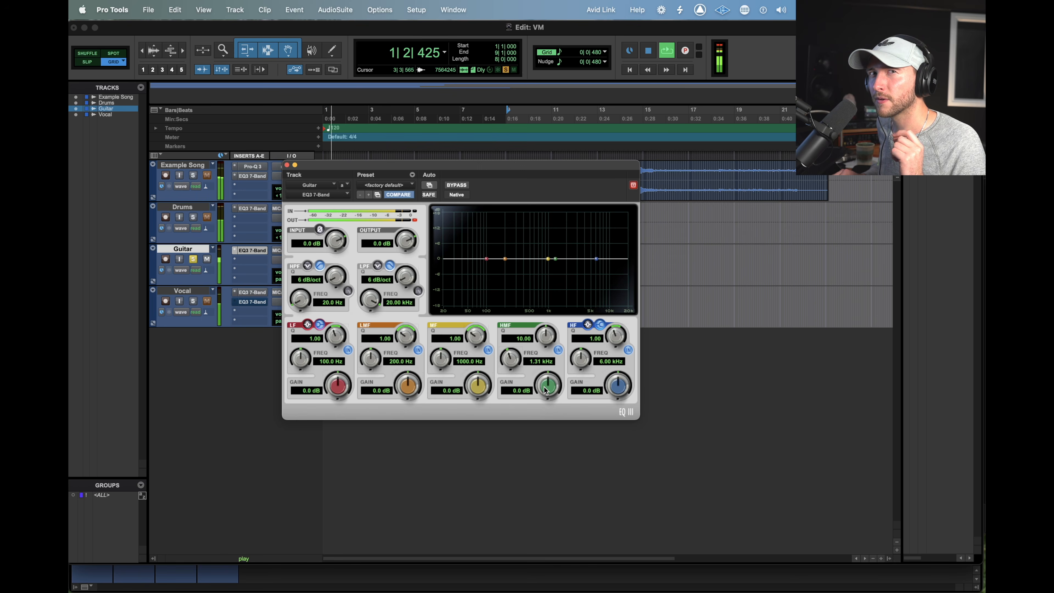
key("space")
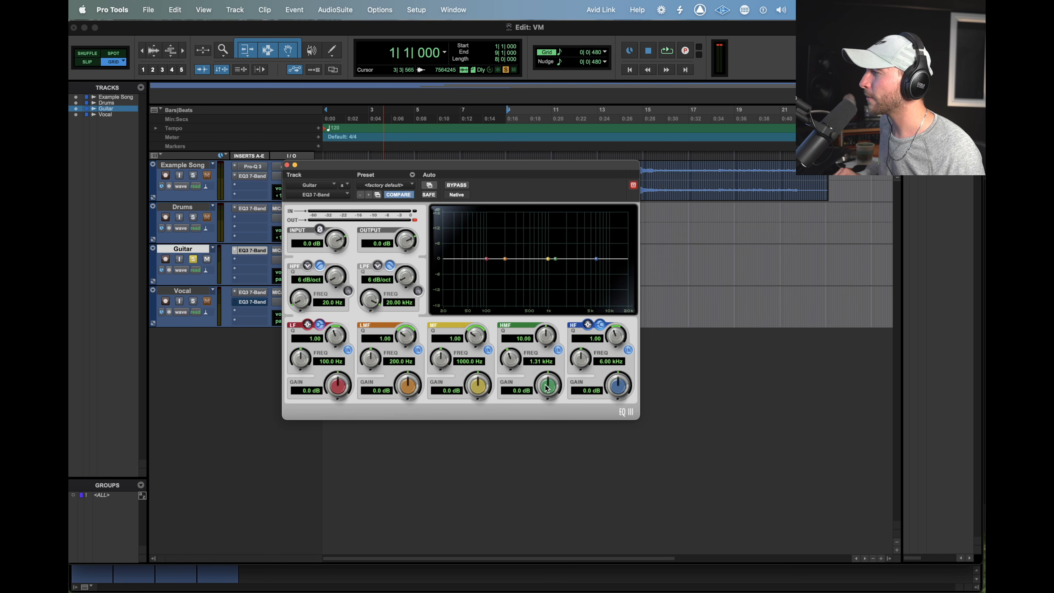
Lower the HMF gain during playback to about -4.5 dB at 1.31 kHz, and shift the cut to about 1.61 kHz at -8.9 dB
key("space")
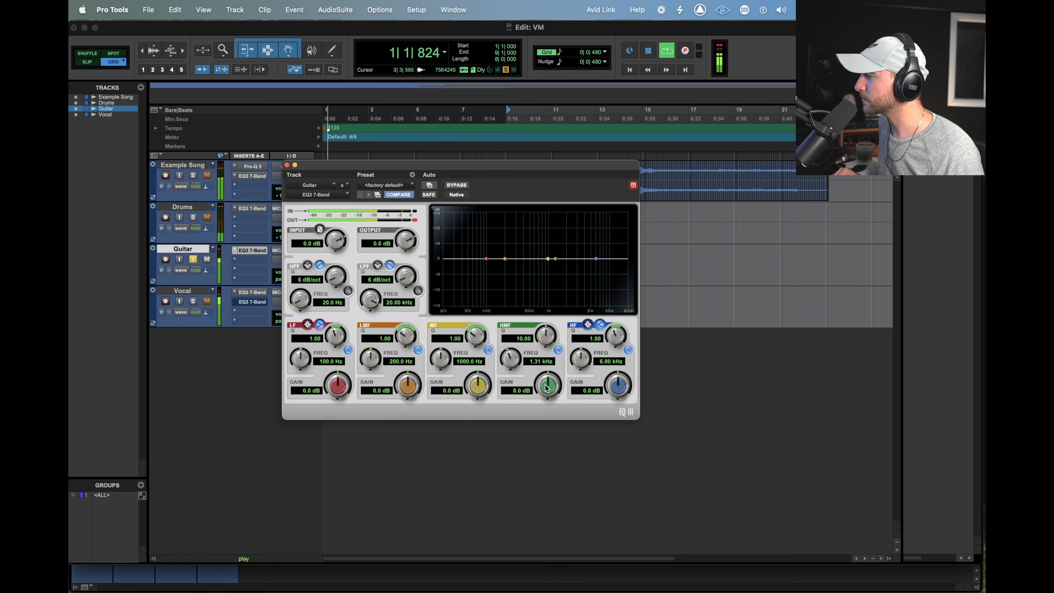
mouse_move(547, 387)
left_mouse_down()
mouse_move(546, 358)
mouse_move(551, 387)
left_mouse_up()
key("space")
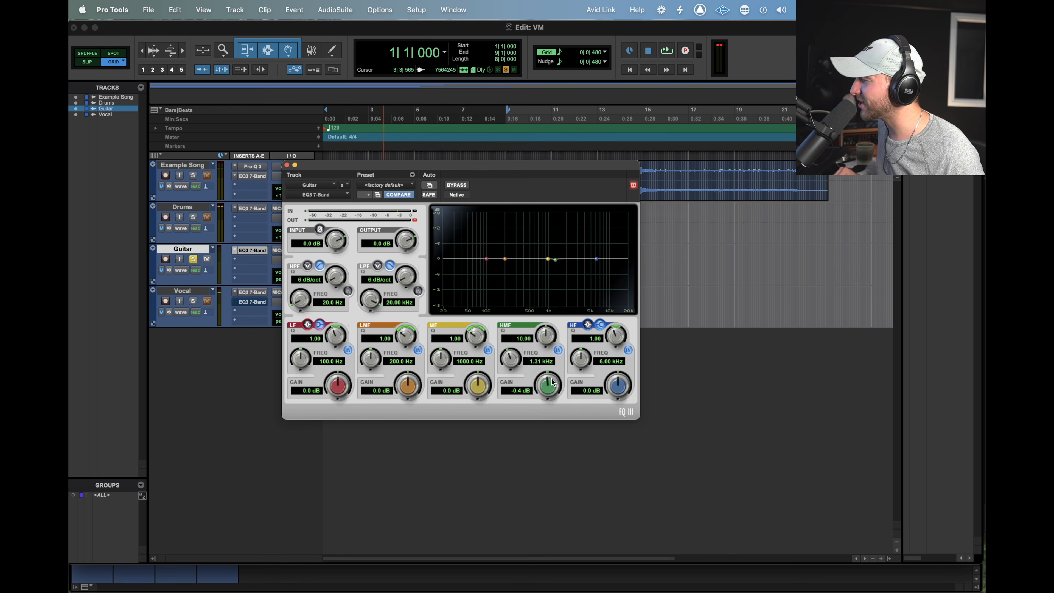
key("space")
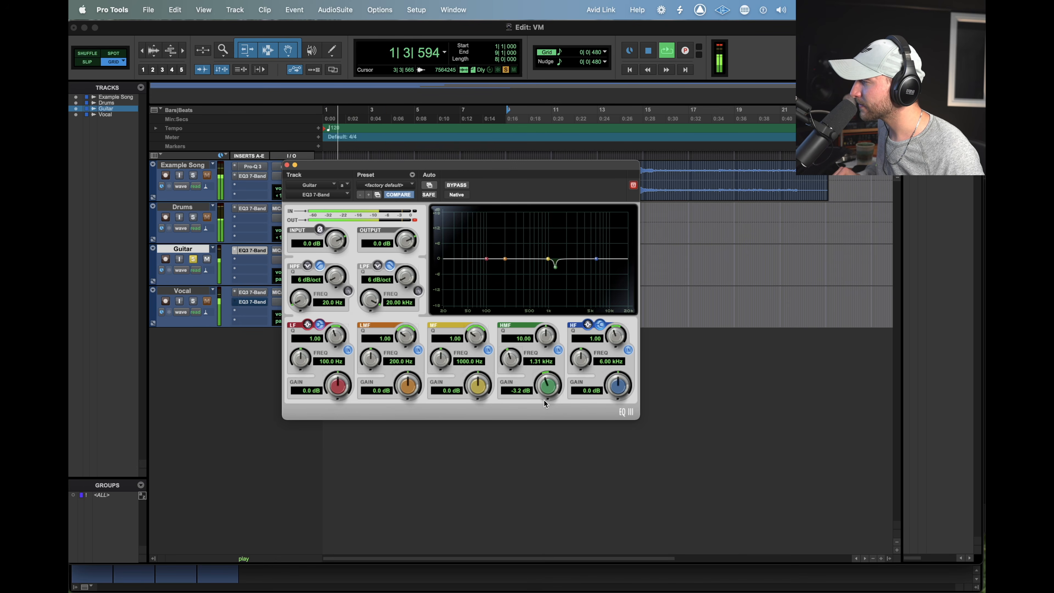
mouse_move(552, 382)
left_mouse_down()
mouse_move(537, 431)
mouse_move(543, 376)
left_mouse_up()
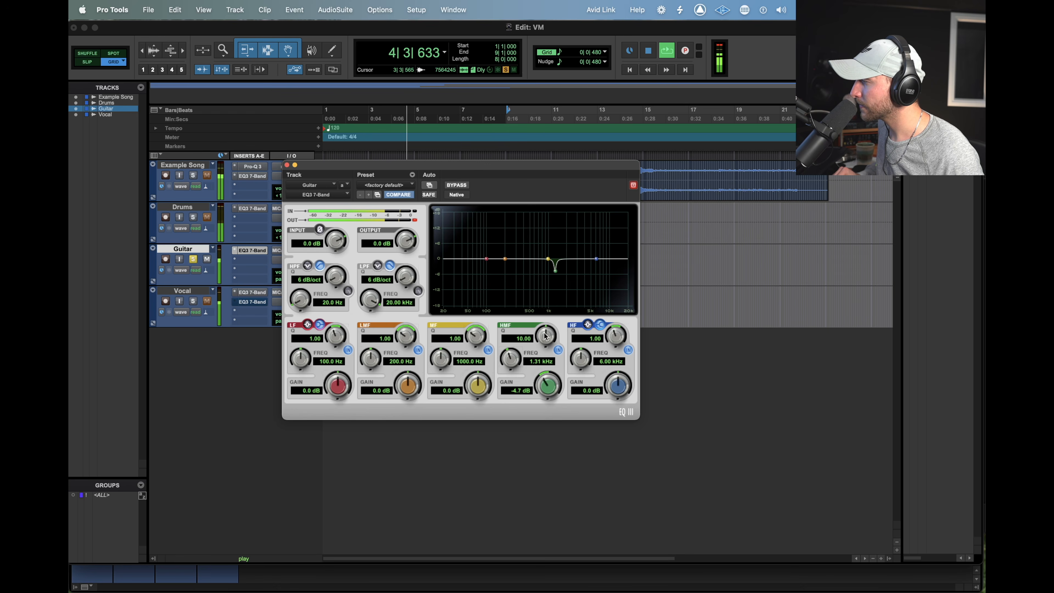
key("space")
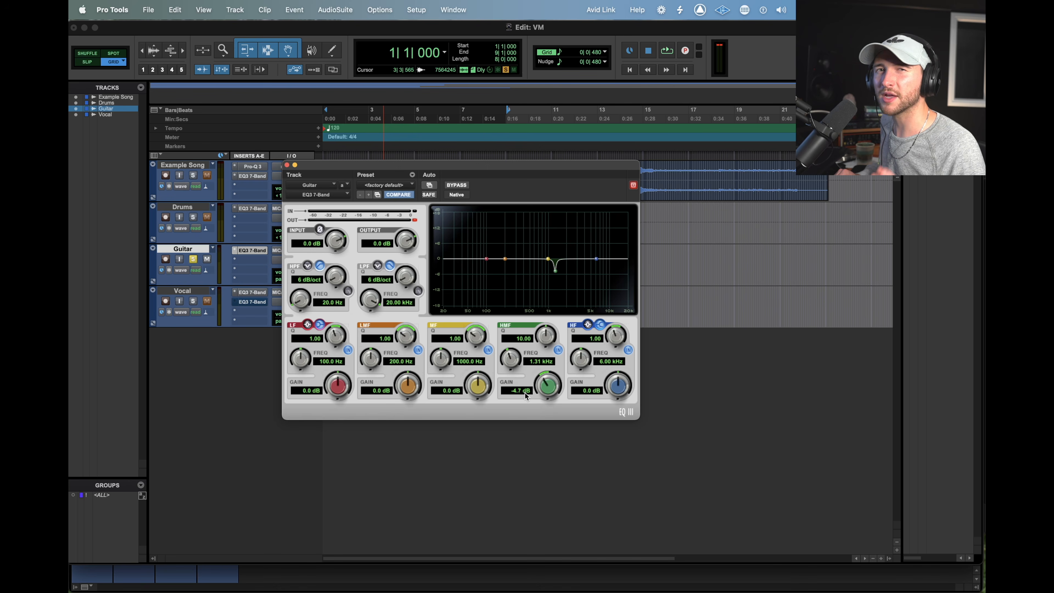
mouse_move(542, 384)
left_mouse_down()
mouse_move(537, 428)
mouse_move(535, 394)
left_mouse_up()
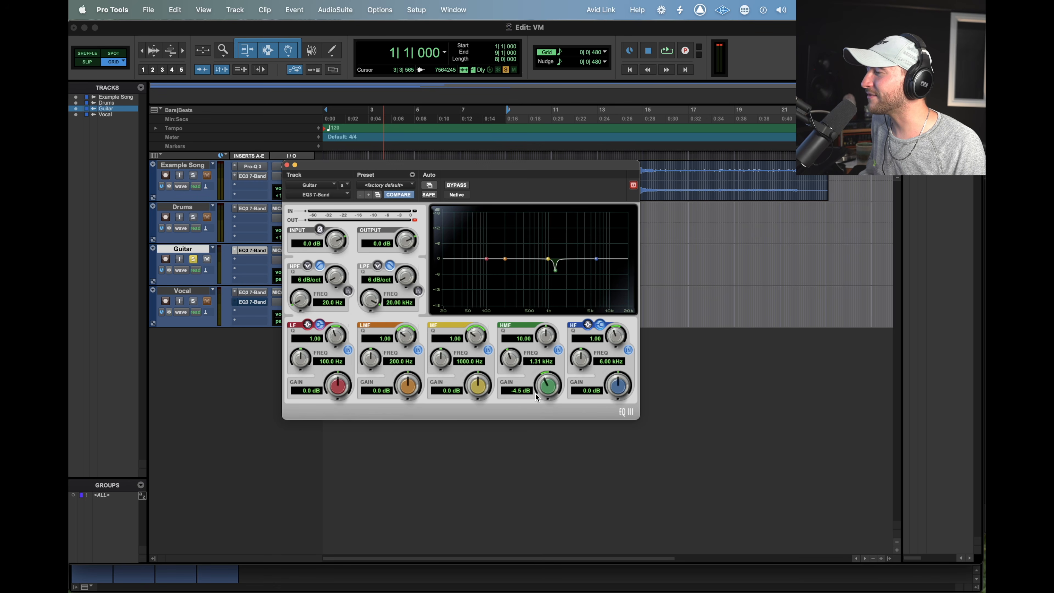
mouse_move(555, 272)
left_mouse_down()
mouse_move(558, 243)
mouse_move(562, 285)
left_mouse_up()
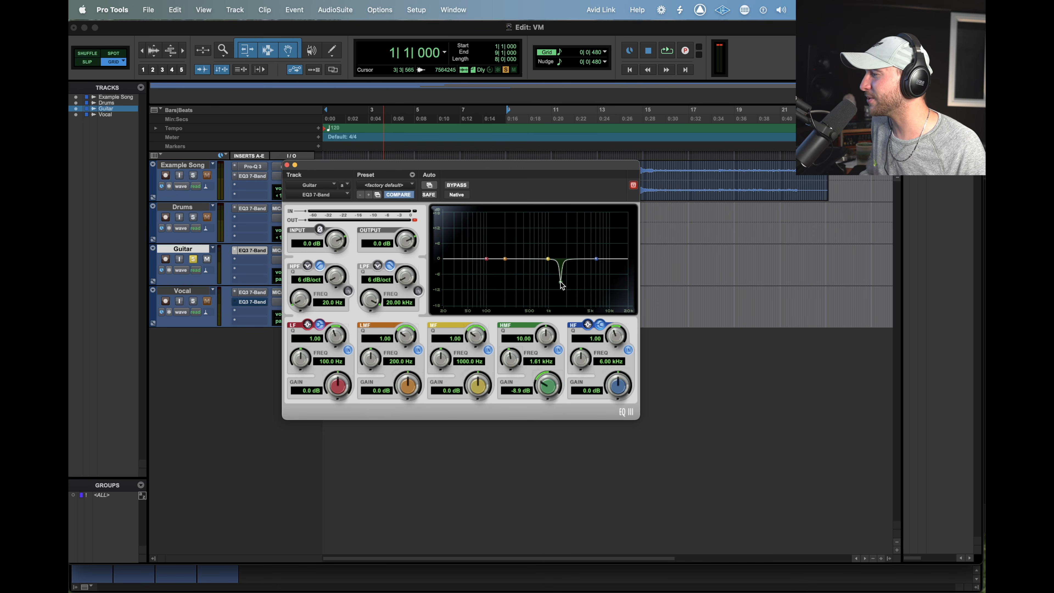
Try a 14.3 dB cut on the MF band with Q 10 at 1.23 kHz, and reset the band's gain to 0 dB
left_click_drag(475, 383, 463, 434)
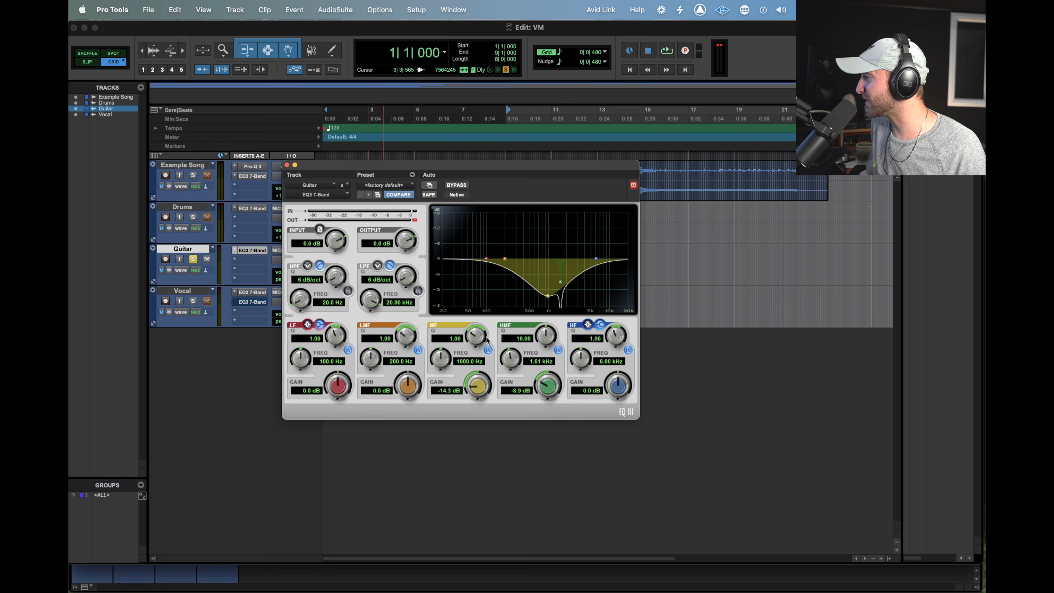
left_click_drag(487, 340, 486, 324)
left_click_drag(444, 358, 441, 354)
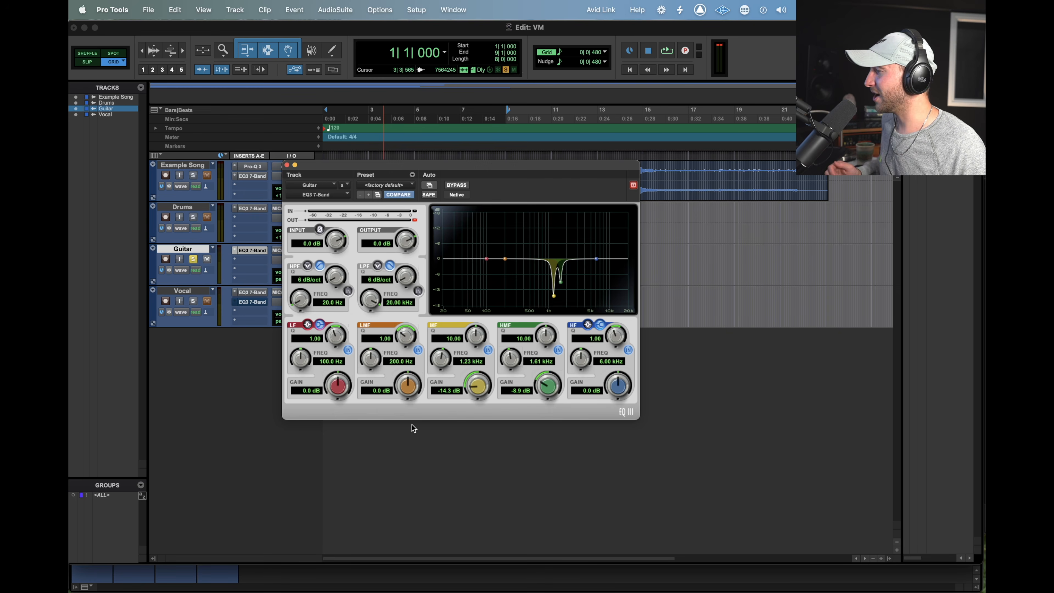
left_click(476, 385, "alt")
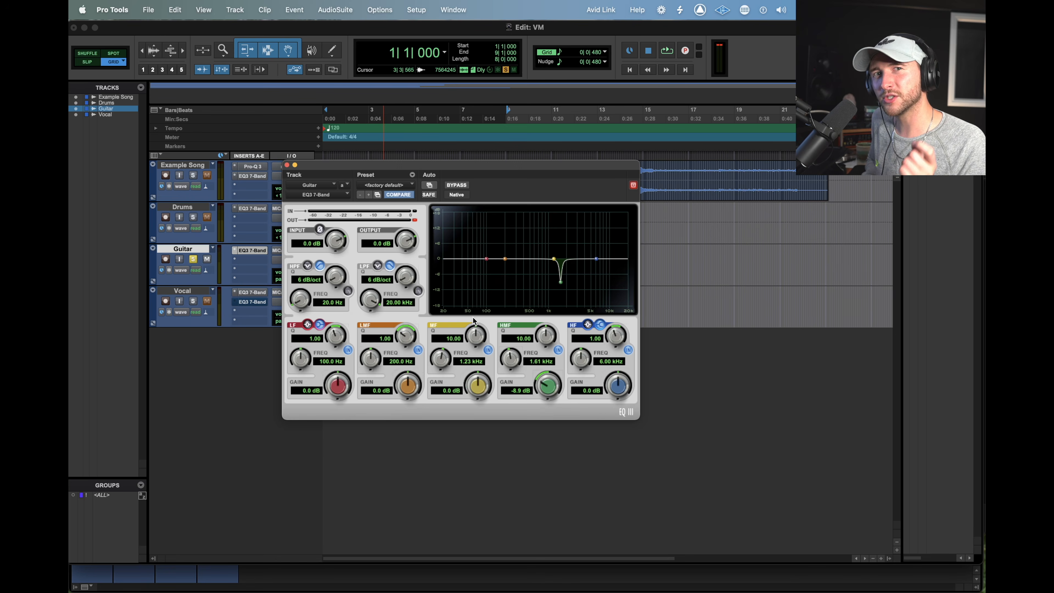
Move the HMF band to 1.17 kHz as a 12 dB boost, and pull its gain down to -4.5 dB
left_click_drag(561, 282, 553, 227)
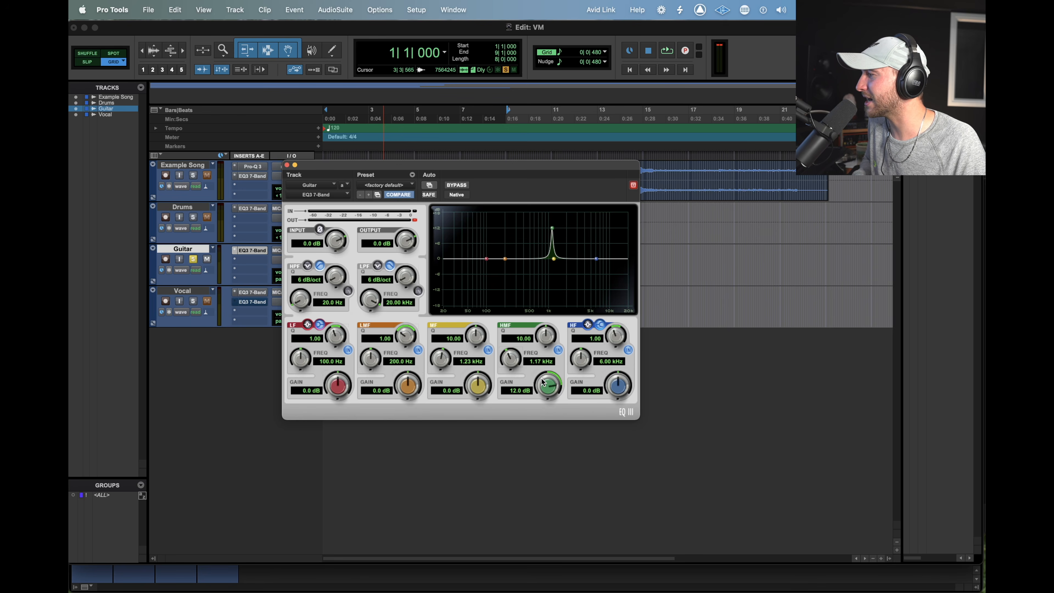
left_click_drag(542, 383, 539, 423)
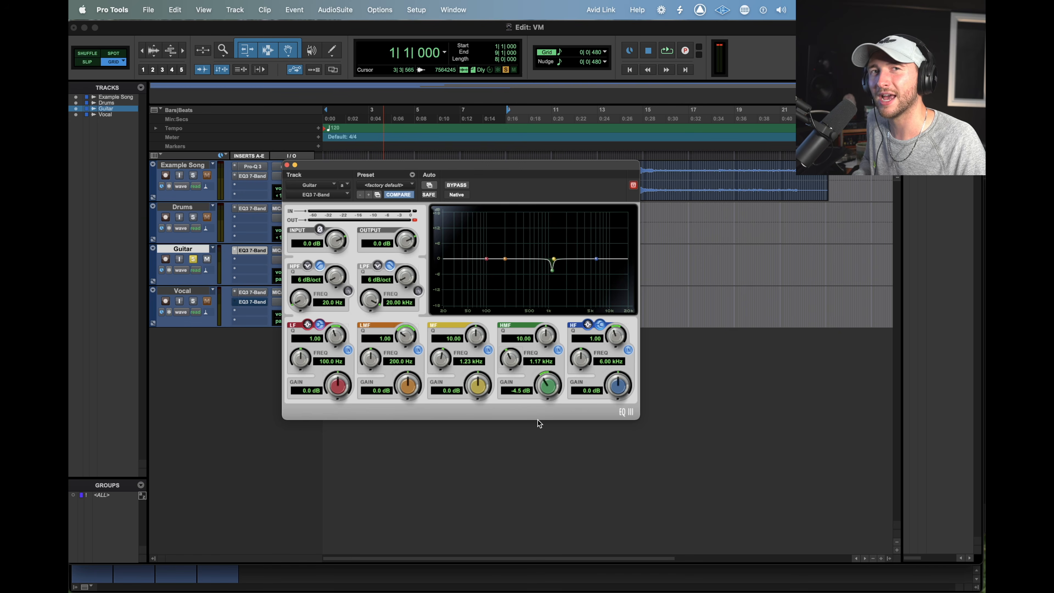